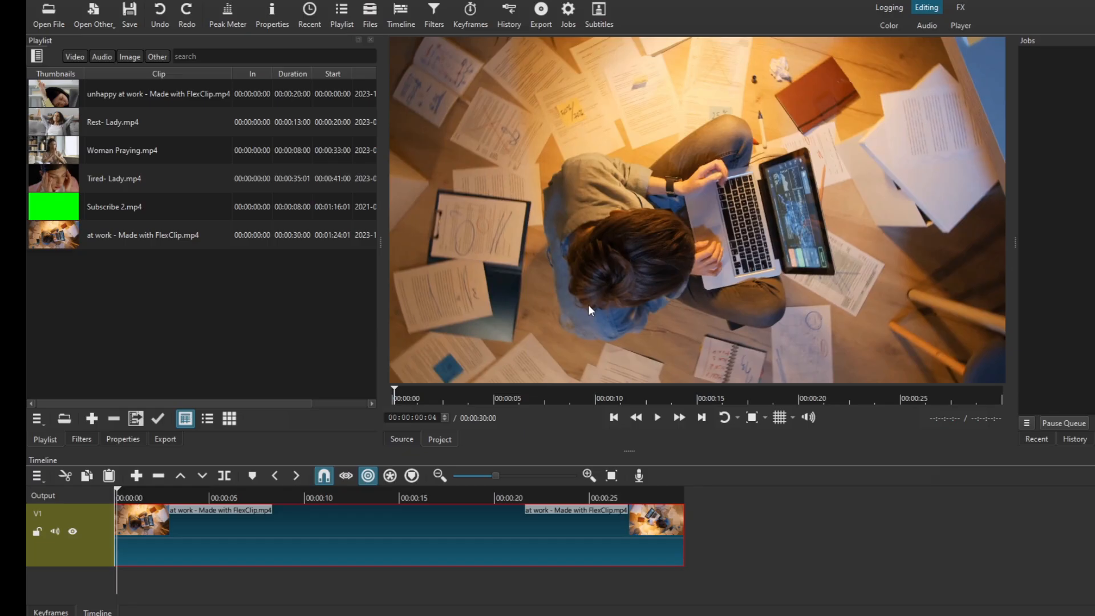
# - Preview the at work clip briefly and add a Size, Position & Rotate filter to it
pyautogui.press('space')
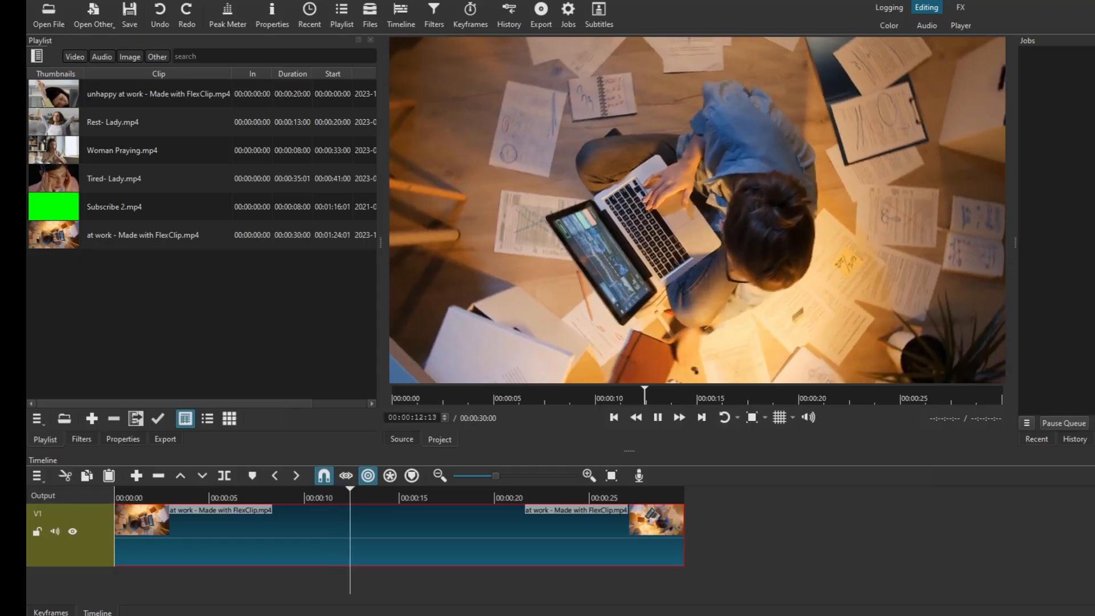
pyautogui.press('space')
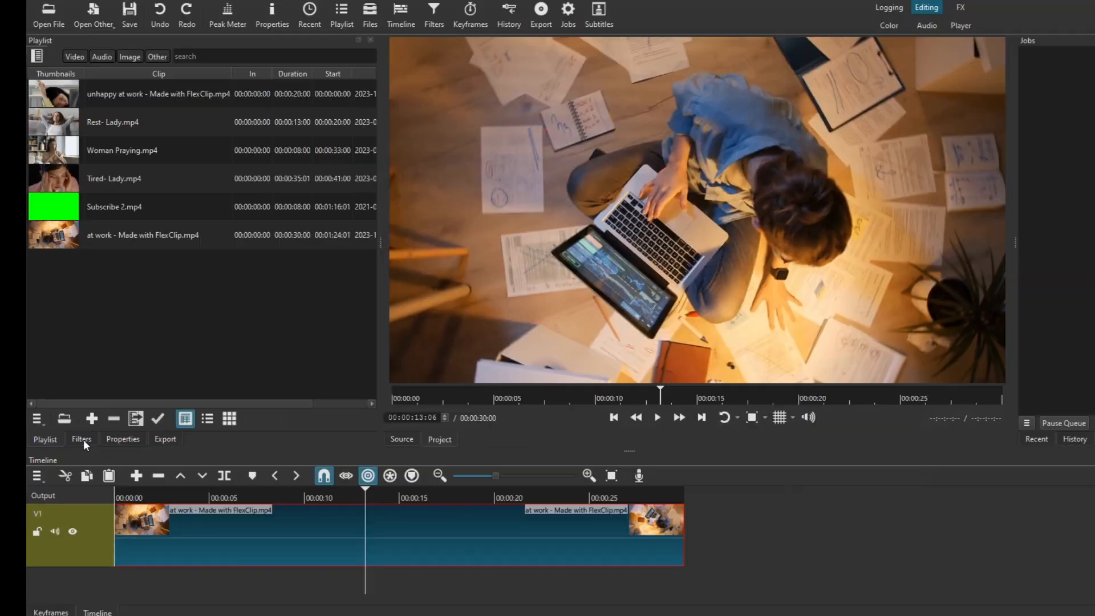
pyautogui.click(84, 440)
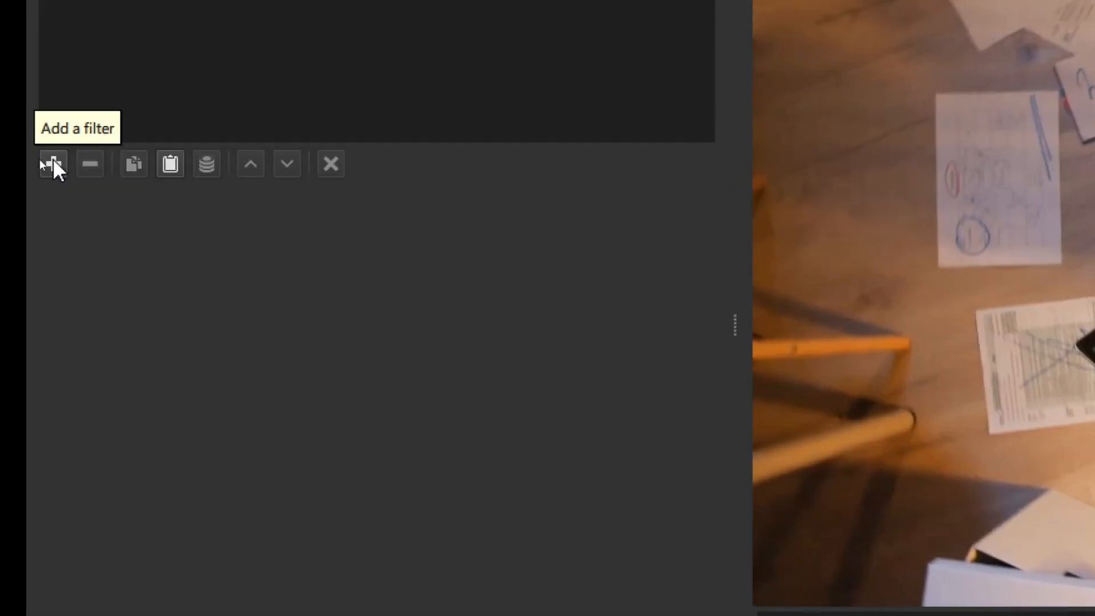
pyautogui.click(40, 159)
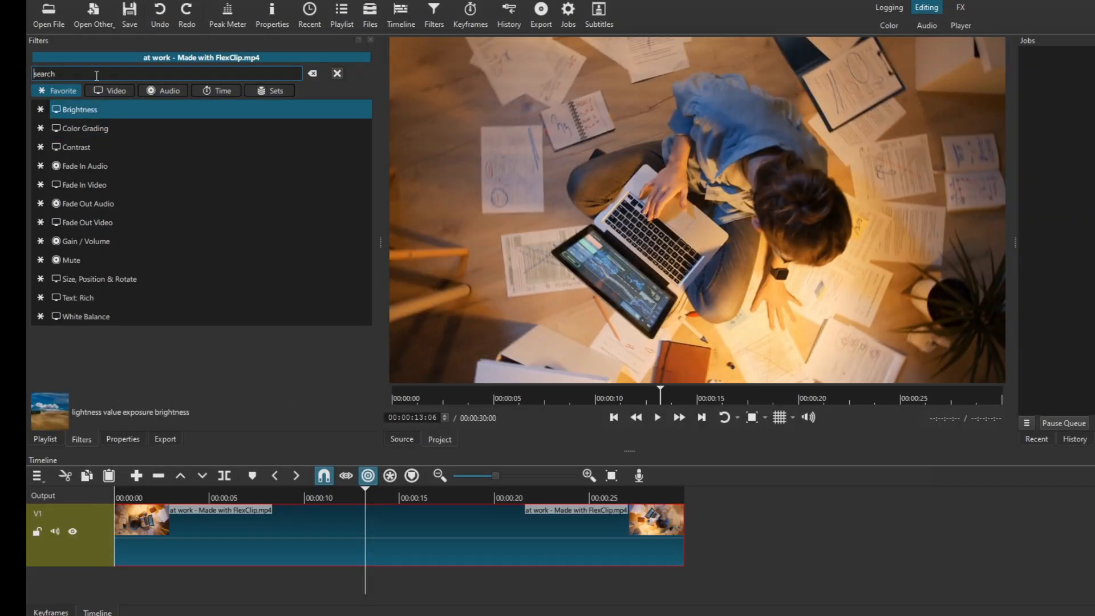
pyautogui.write('size')
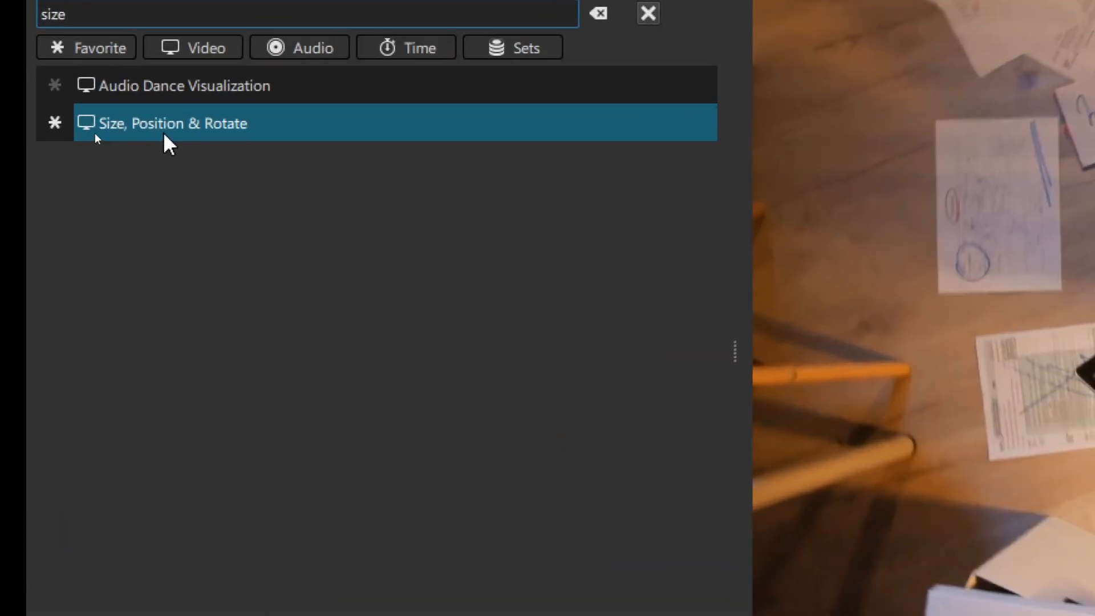
pyautogui.click(96, 133)
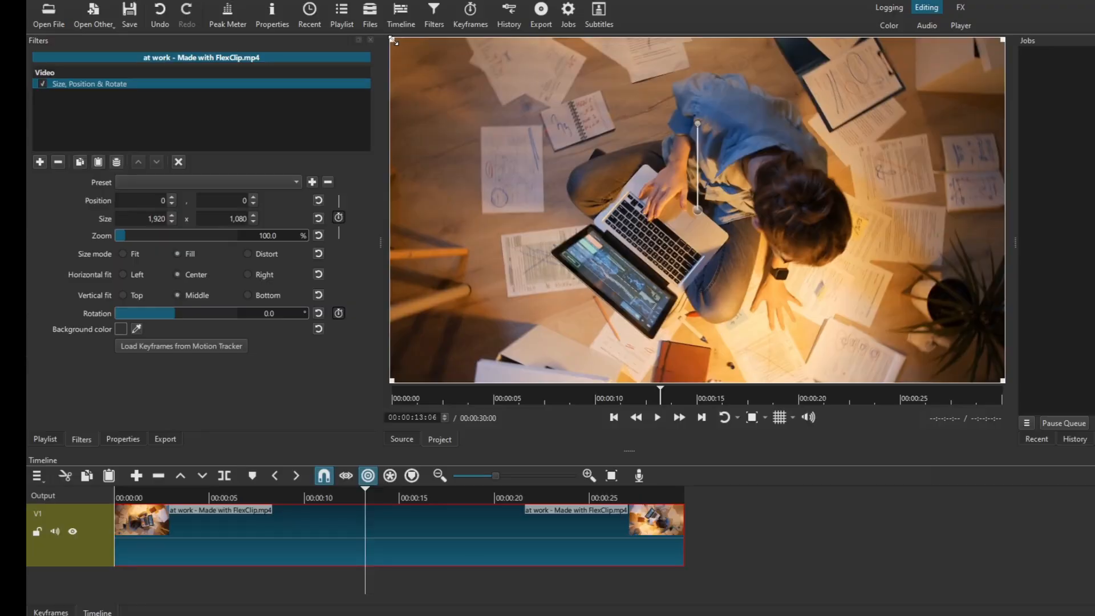
# - Shrink the clip to about 786 × 442 (40.9% zoom) and move it to another spot in the frame
pyautogui.moveTo(393, 41); pyautogui.dragTo(499, 116)
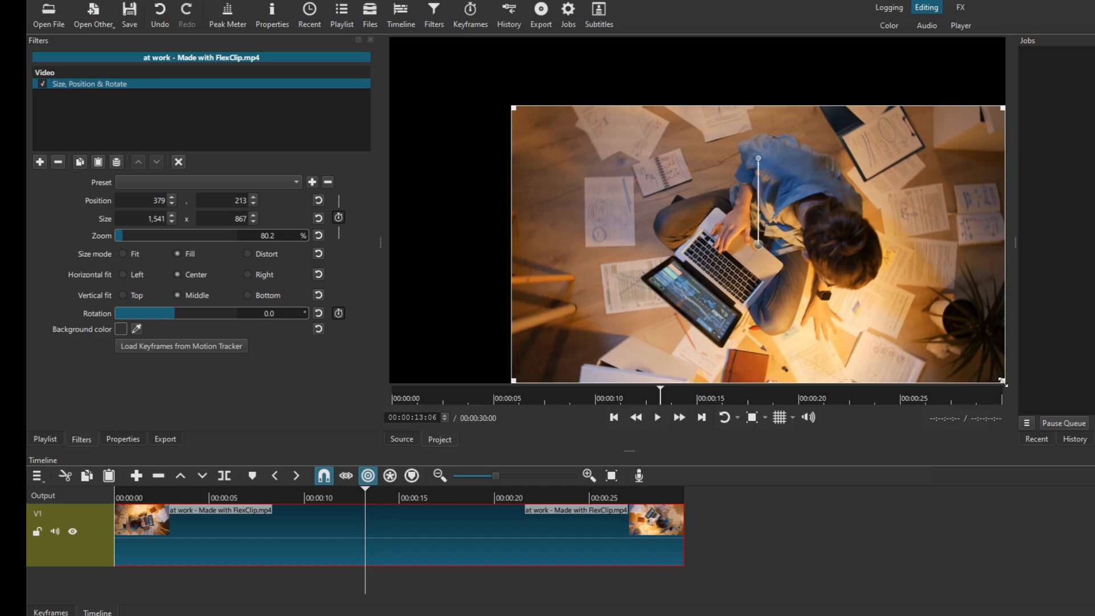
pyautogui.moveTo(1004, 382); pyautogui.dragTo(822, 278)
pyautogui.moveTo(512, 278); pyautogui.dragTo(572, 243)
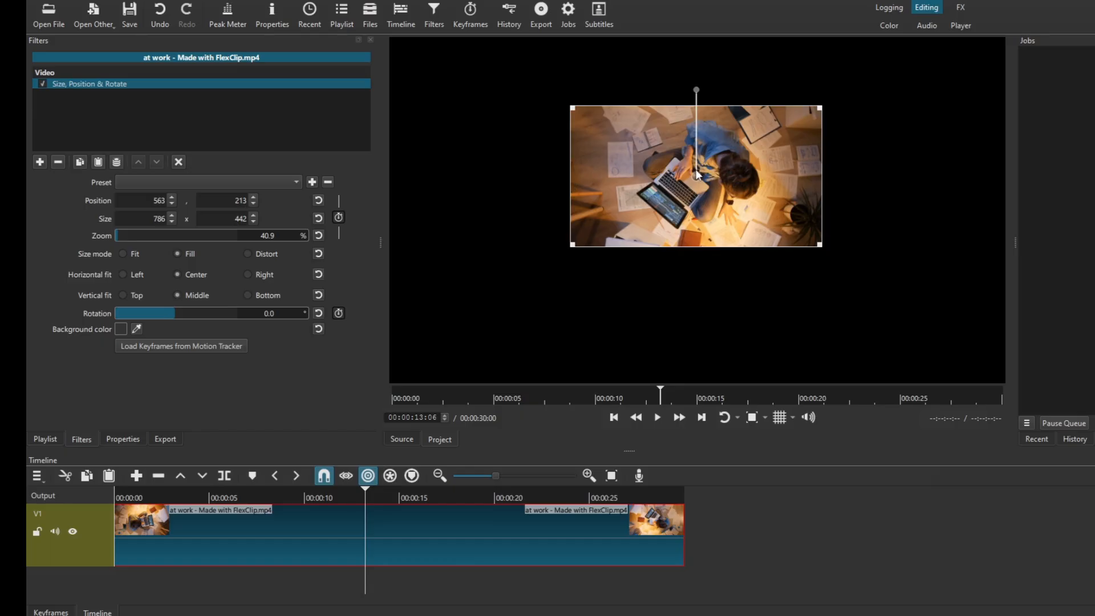
pyautogui.moveTo(697, 175); pyautogui.dragTo(843, 227)
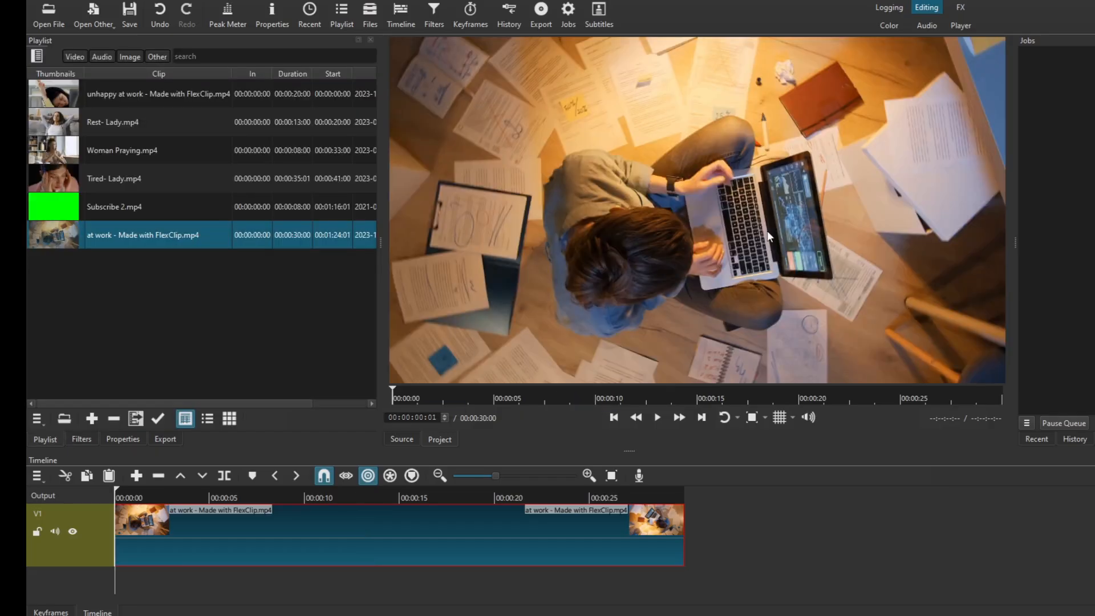
# - Apply a Size, Position & Rotate filter to the clip, enlarging it to about 120.6% at position about -246, -43
pyautogui.click(391, 530)
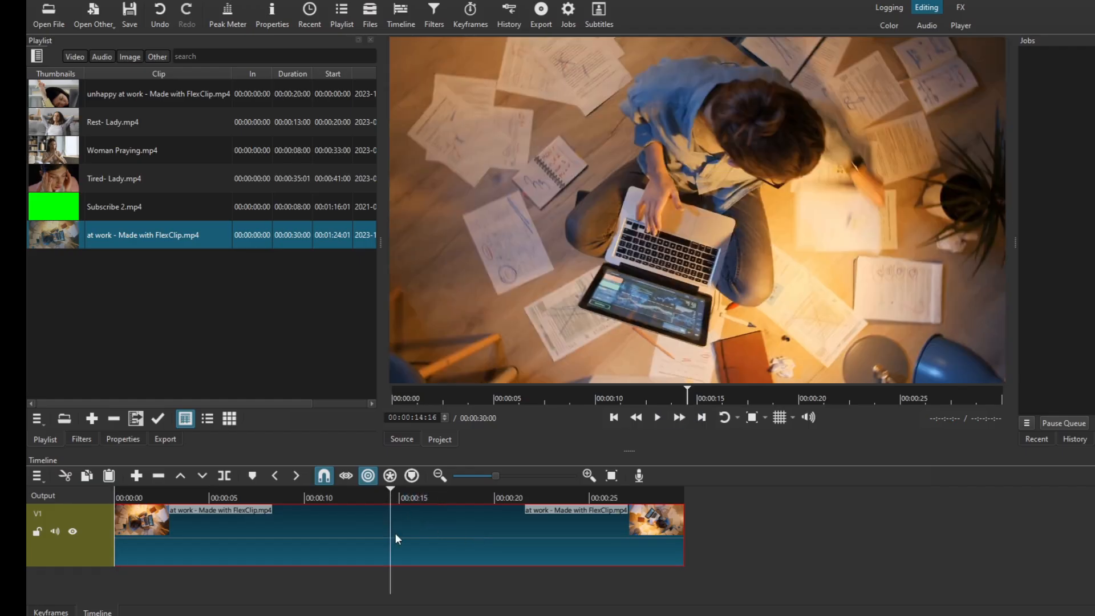
pyautogui.click(434, 13)
pyautogui.click(40, 162)
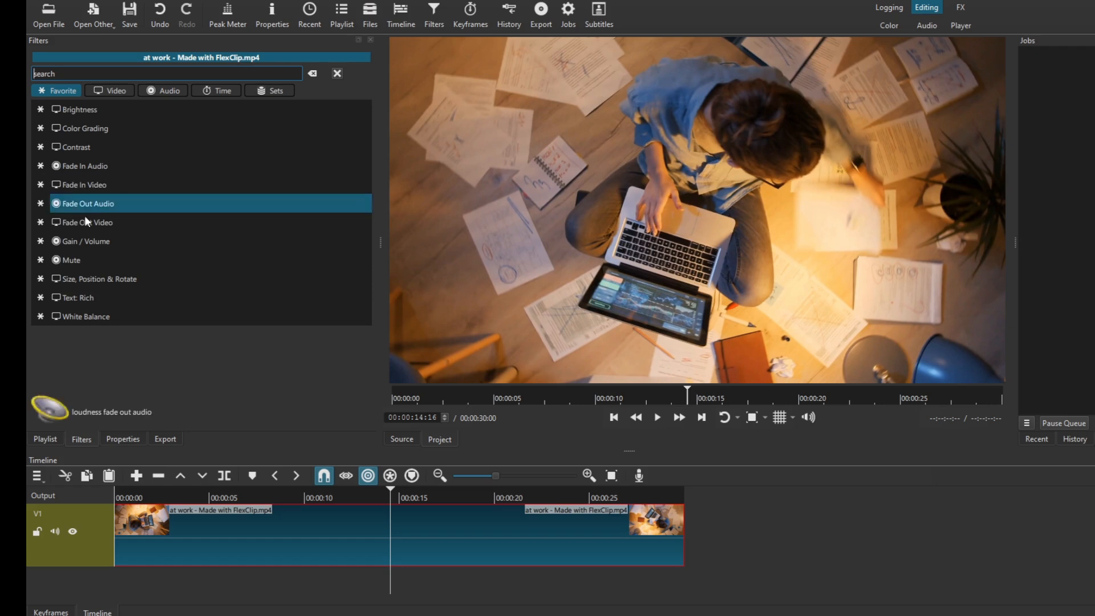
pyautogui.click(95, 278)
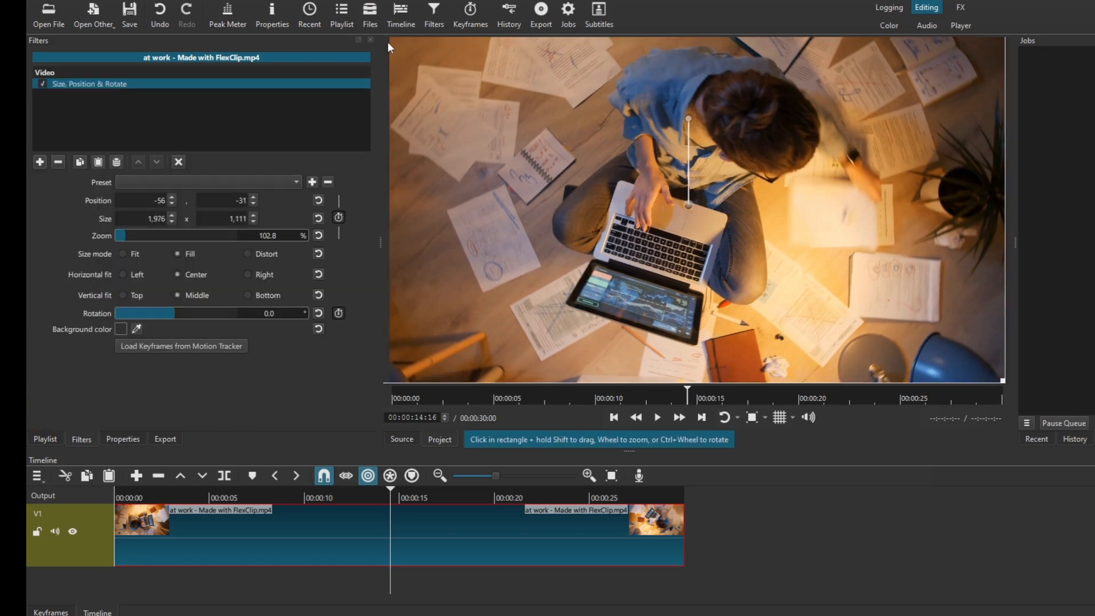
pyautogui.moveTo(389, 41); pyautogui.dragTo(263, 0)
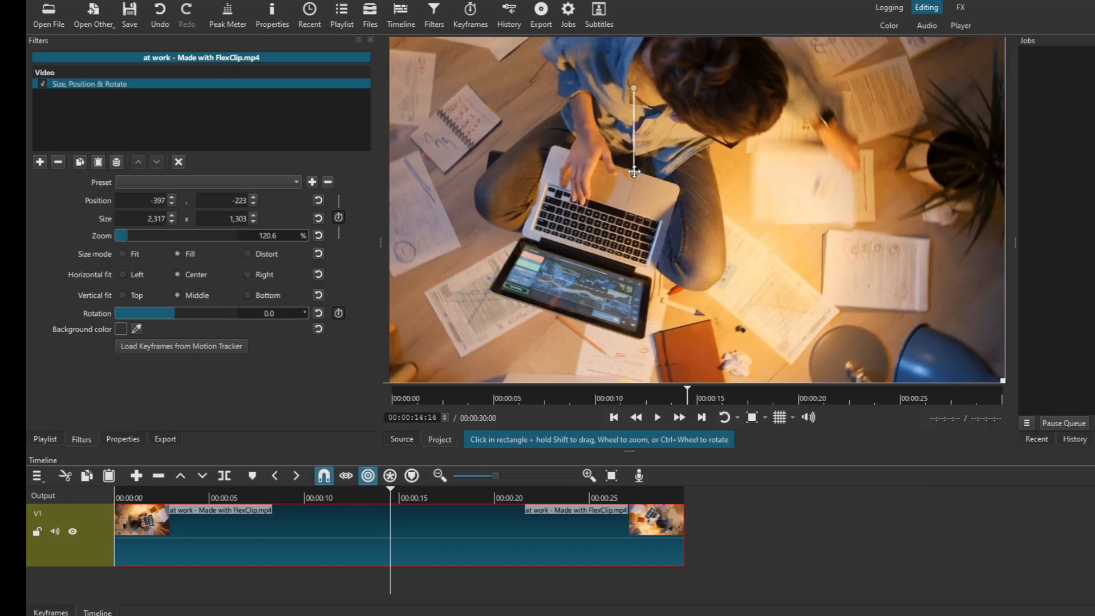
pyautogui.moveTo(634, 175); pyautogui.dragTo(683, 232)
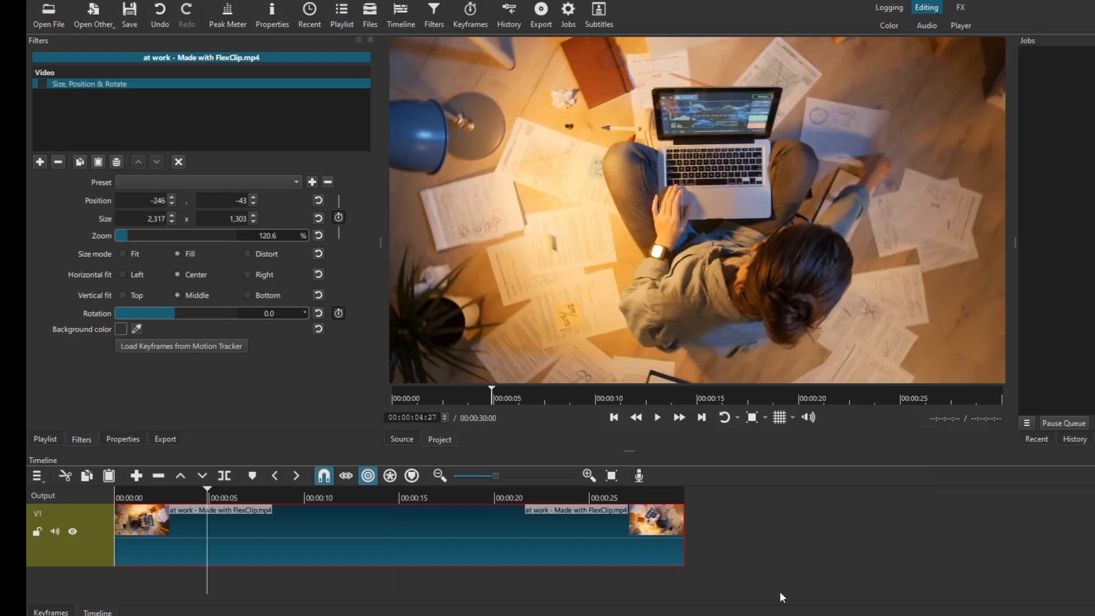
# - Add an unnamed custom video mode that switches the project to a portrait 9:16 aspect ratio
pyautogui.moveTo(208, 496); pyautogui.dragTo(245, 497)
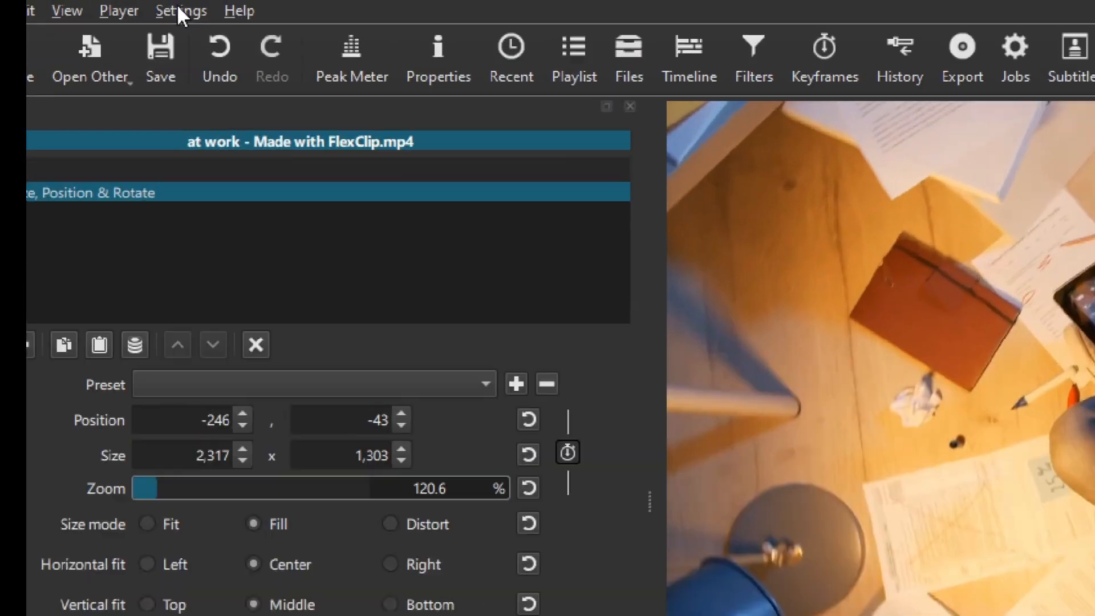
pyautogui.click(141, 0)
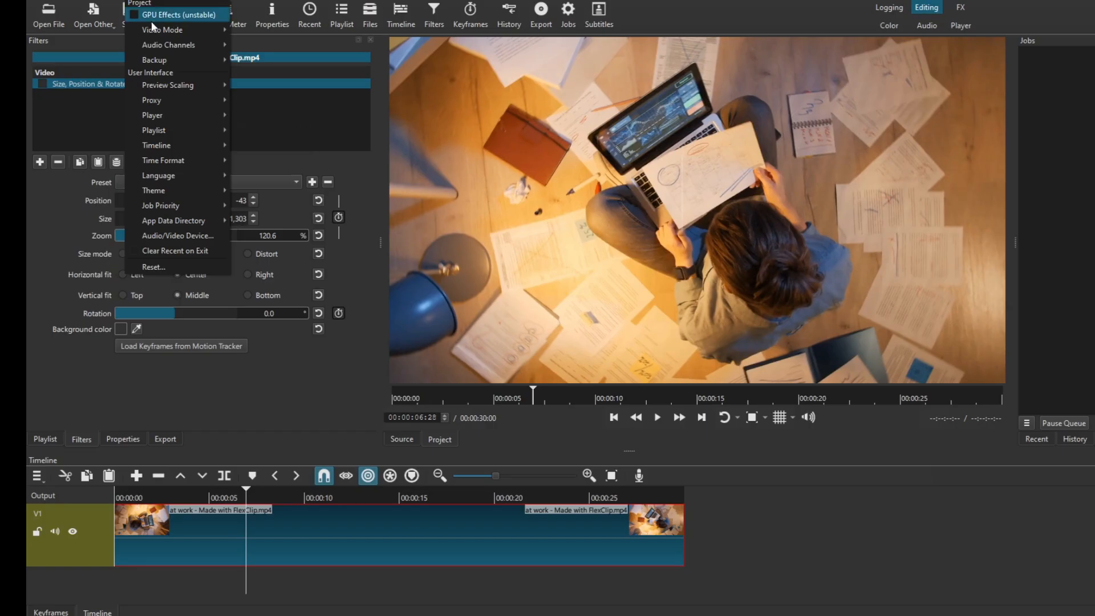
pyautogui.moveTo(160, 29)
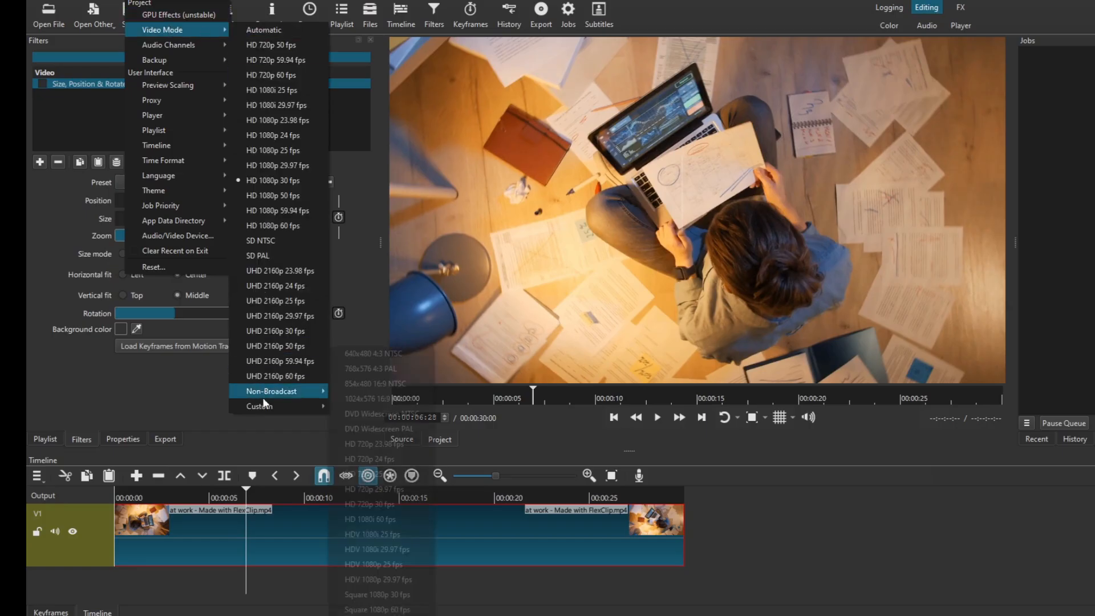
pyautogui.moveTo(265, 406)
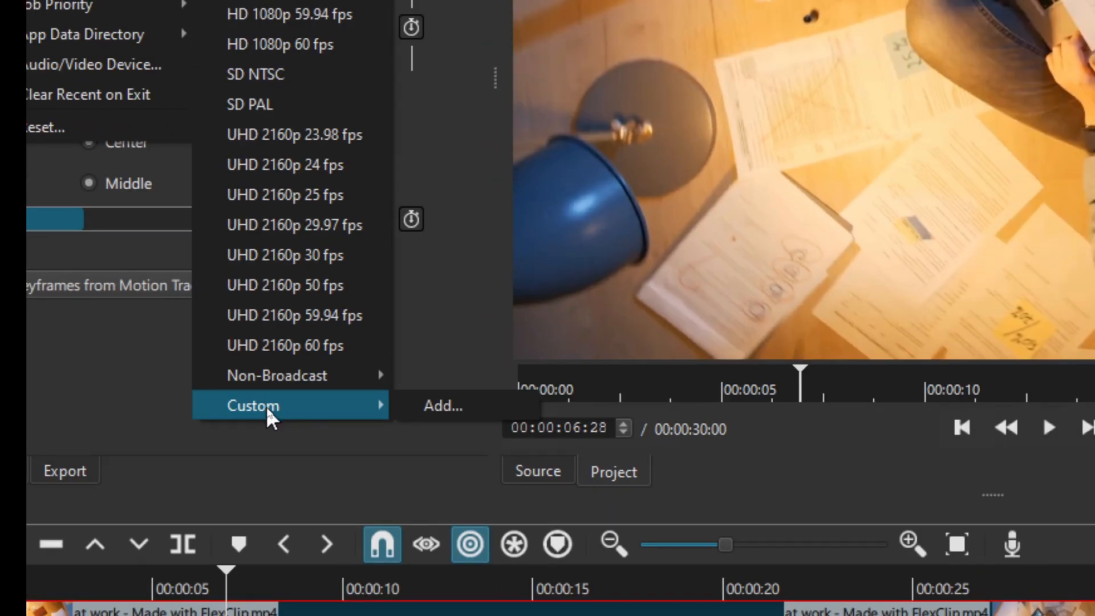
pyautogui.click(459, 403)
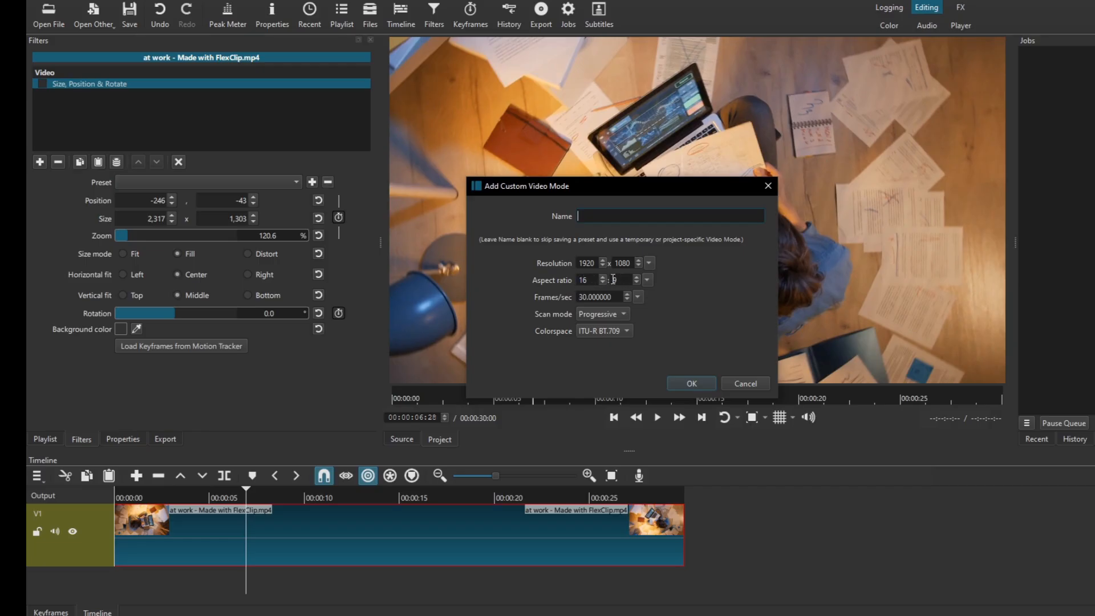
pyautogui.click(588, 280)
pyautogui.press('BackSpace')
pyautogui.press('BackSpace')
pyautogui.click(690, 383)
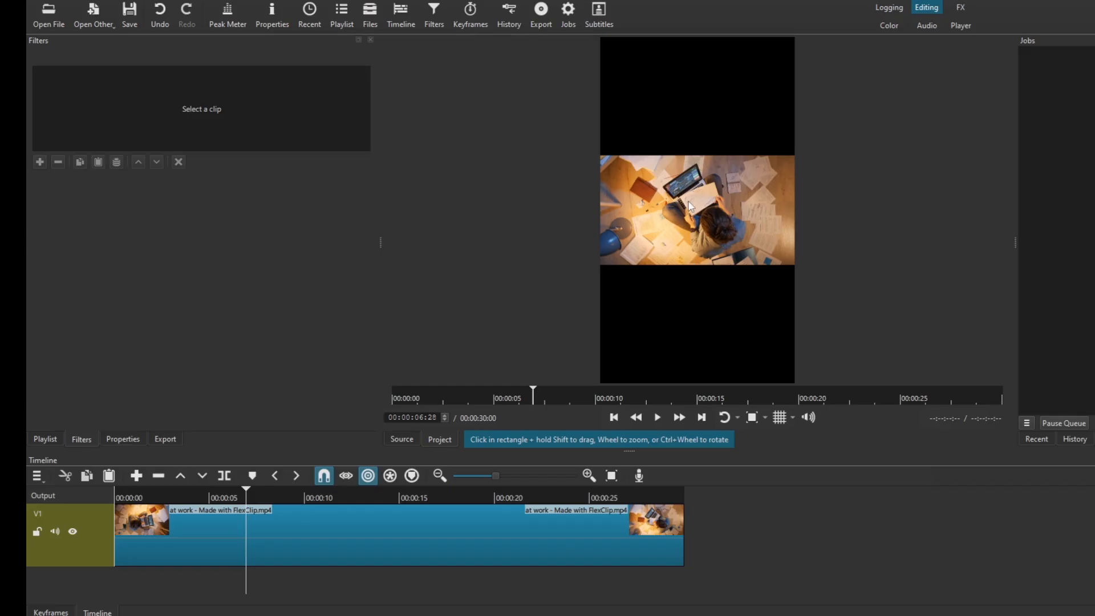
# - Select the timeline clip and add a second Size, Position & Rotate filter, leaving the first one disabled
pyautogui.click(228, 506)
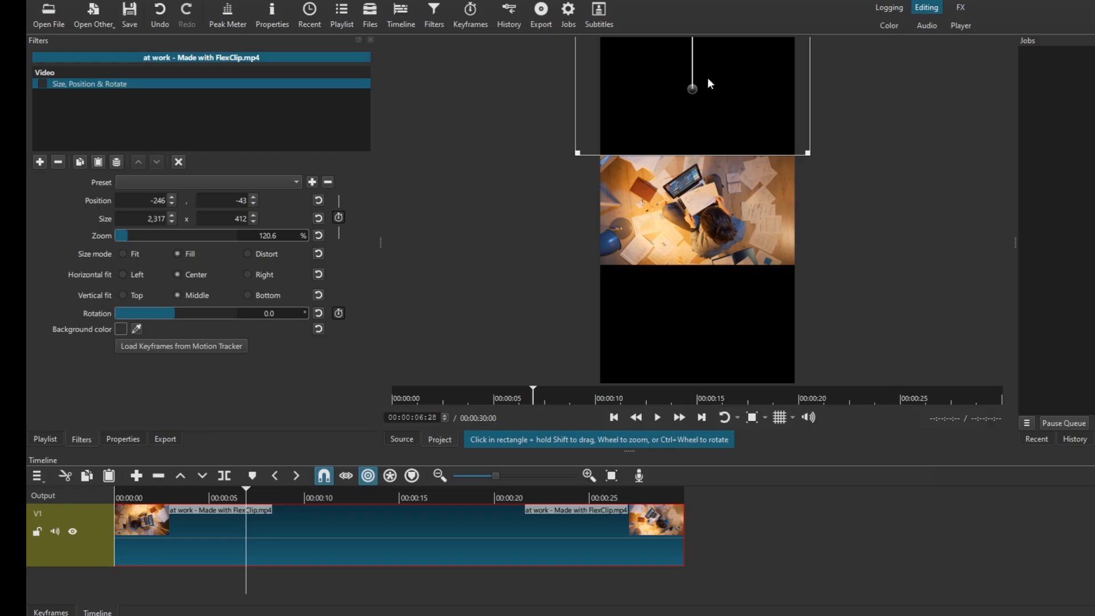
pyautogui.click(42, 84)
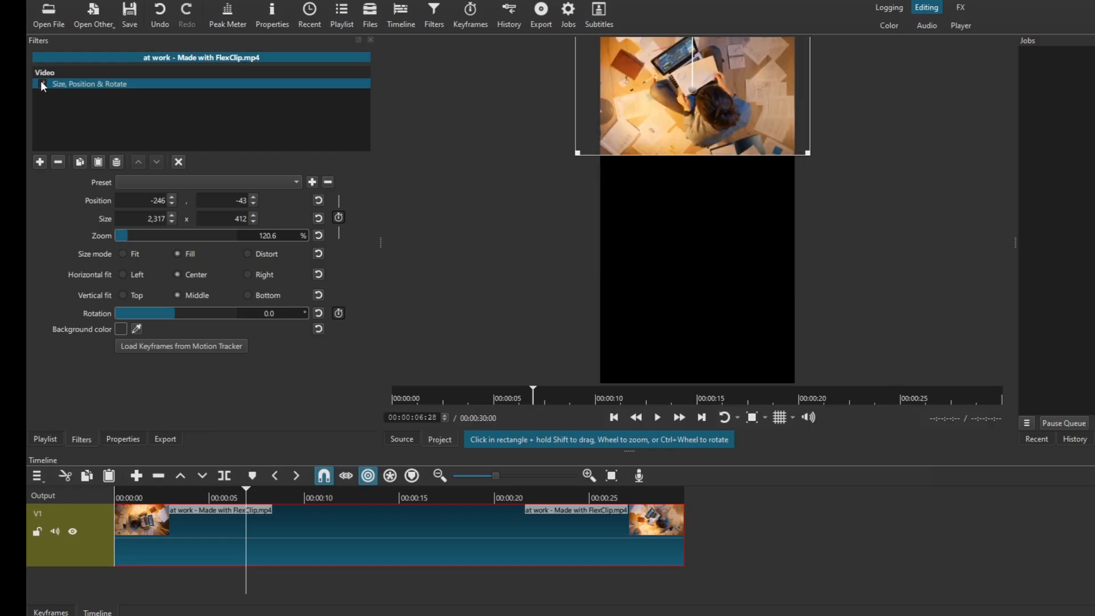
pyautogui.click(43, 84)
pyautogui.click(40, 162)
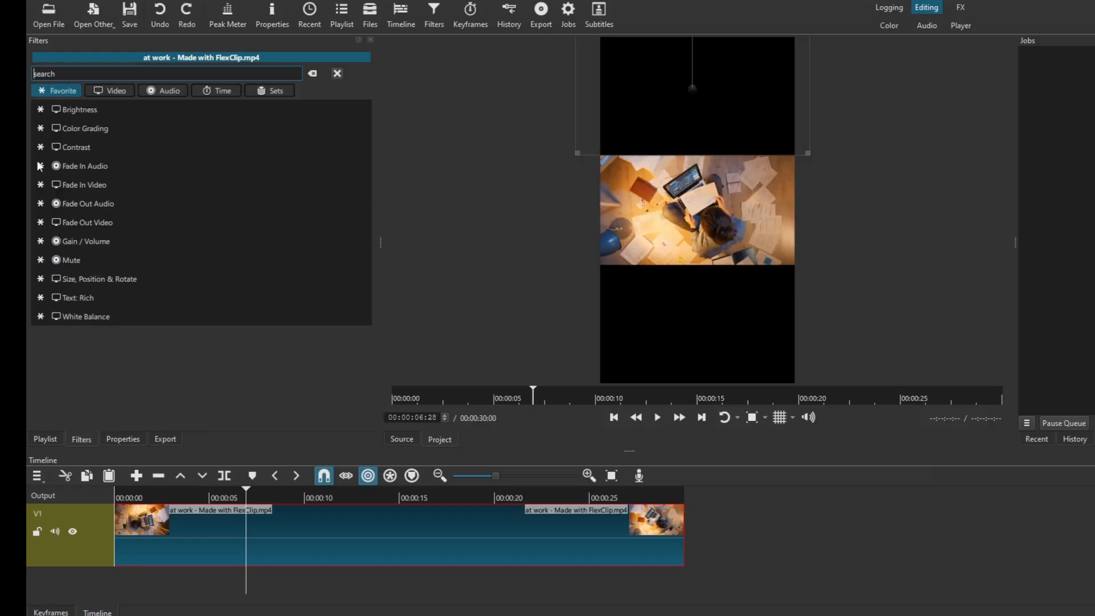
pyautogui.click(88, 279)
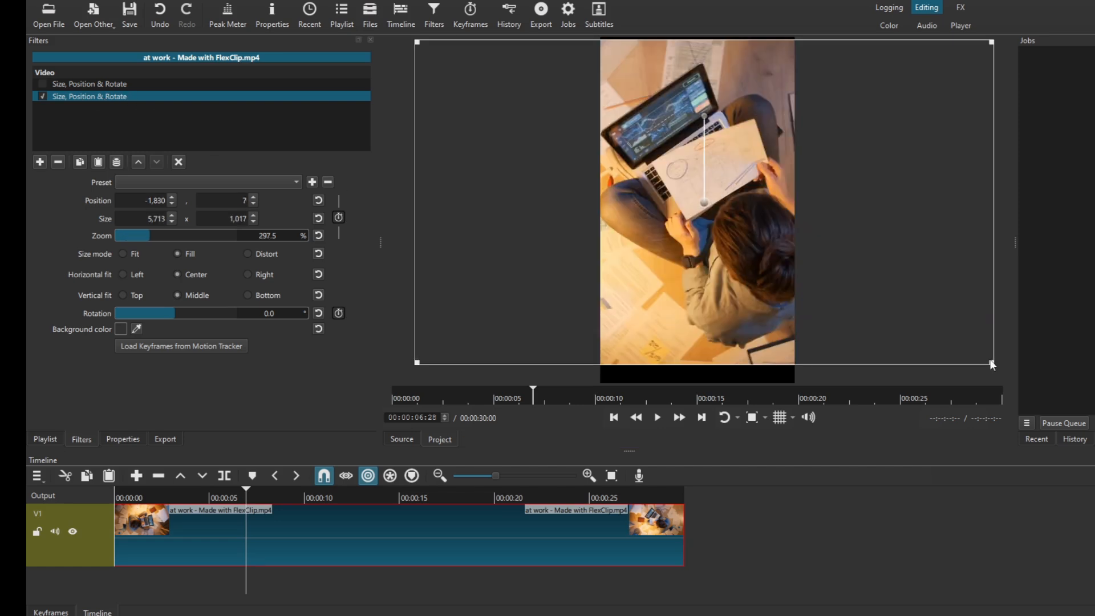
# - Enlarge the clip to about 338% to fill the portrait frame, reposition it to about -2,349, -77, and preview it
pyautogui.moveTo(991, 363); pyautogui.dragTo(1028, 421)
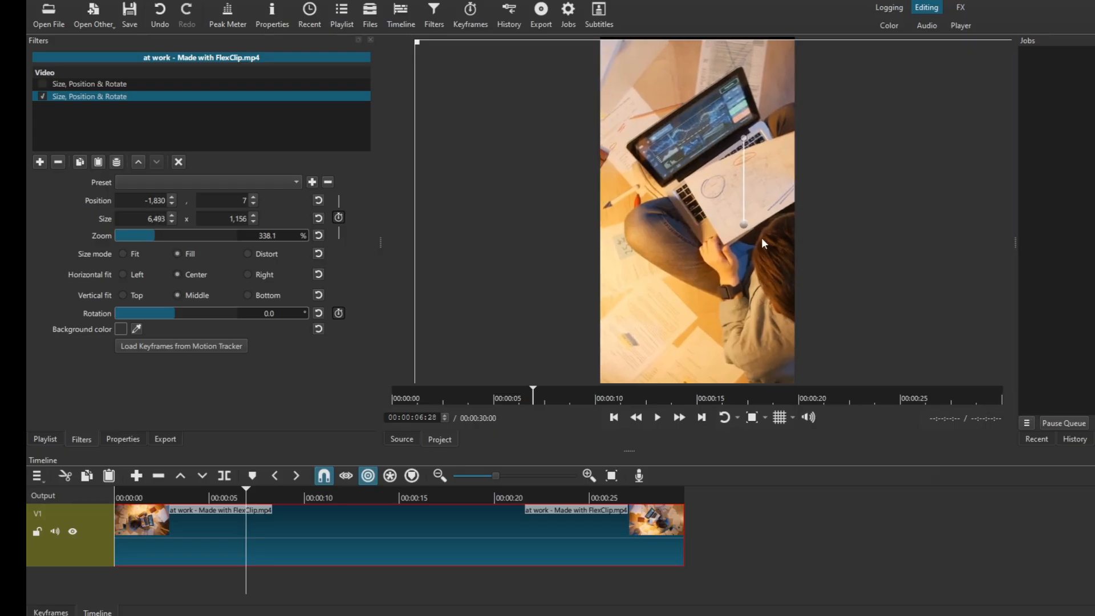
pyautogui.moveTo(741, 223); pyautogui.dragTo(688, 202)
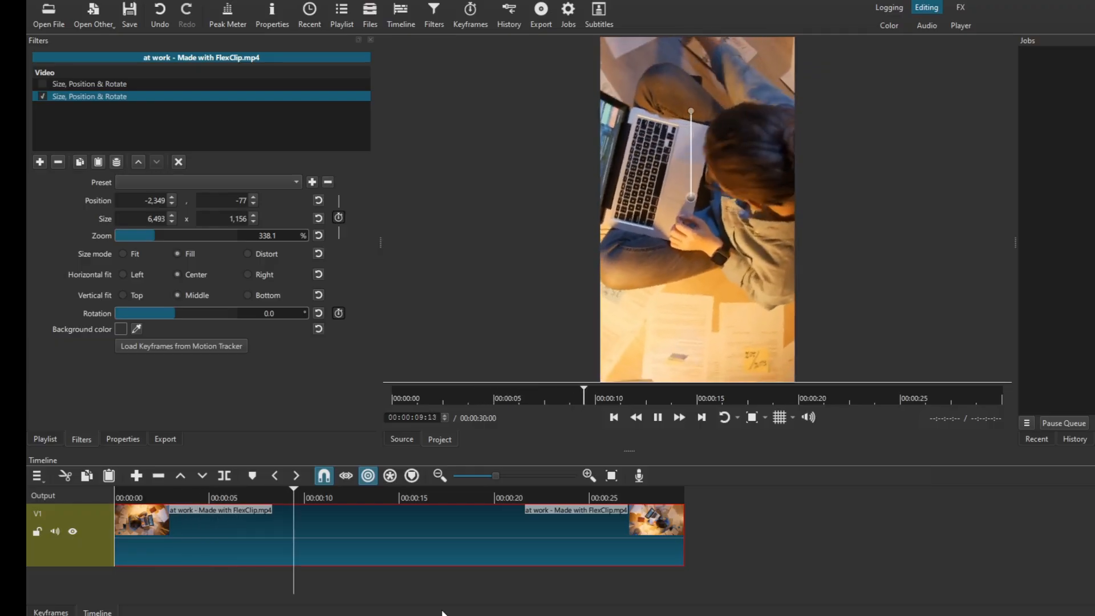
pyautogui.press('space')
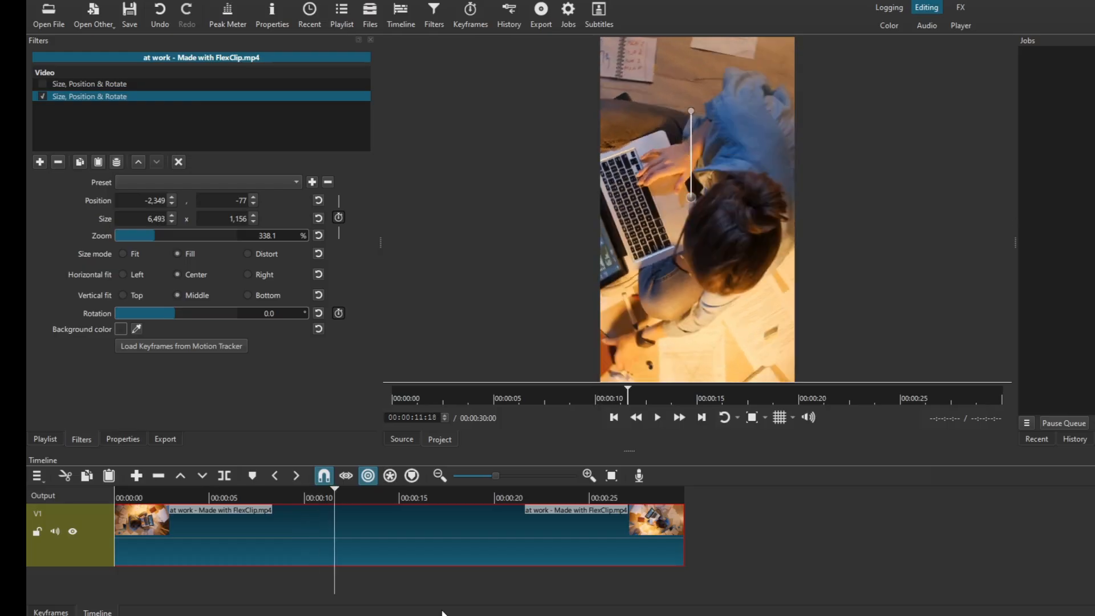